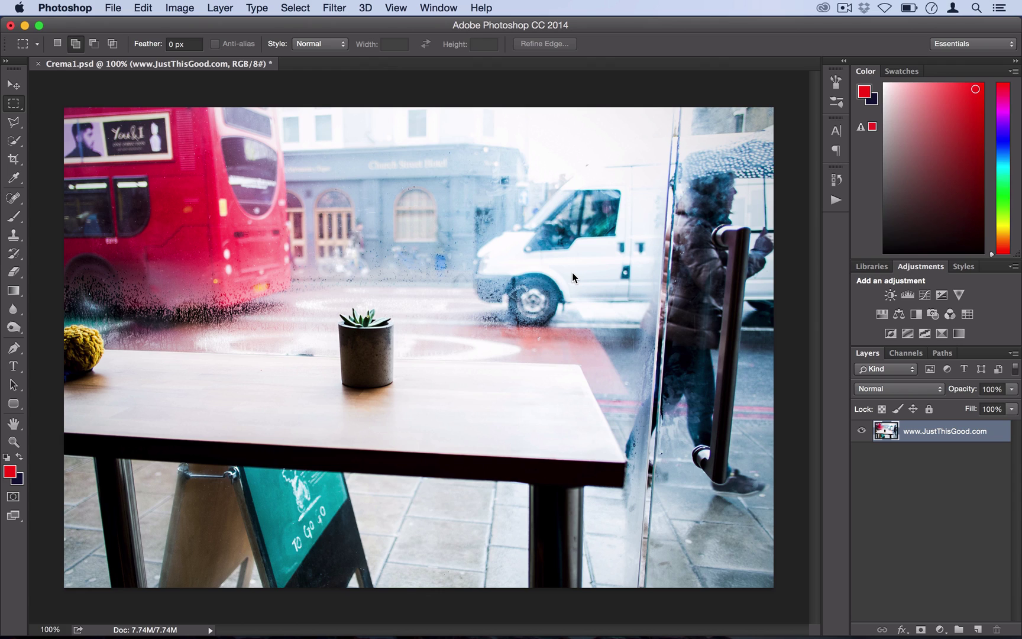
- Add a new Curves adjustment layer named Curves 1
click(220, 7)
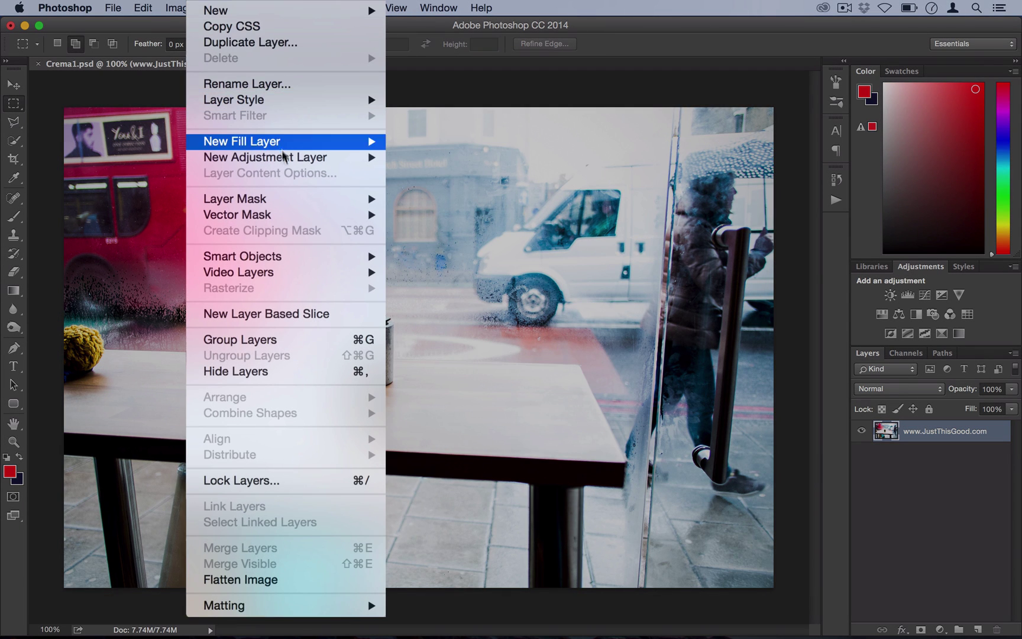
mouse_move(331, 151)
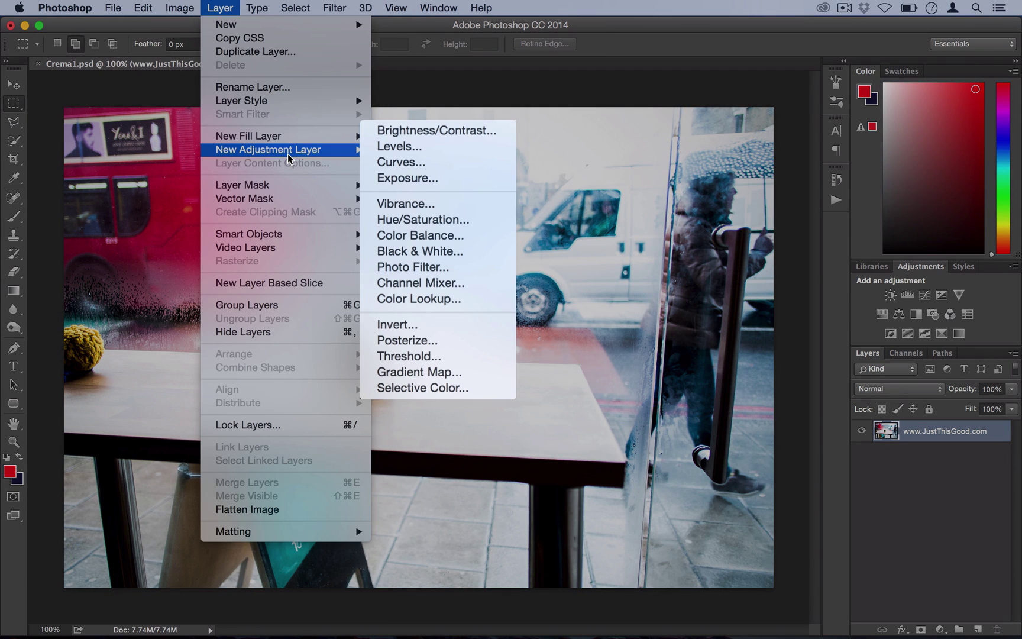
click(424, 161)
click(638, 277)
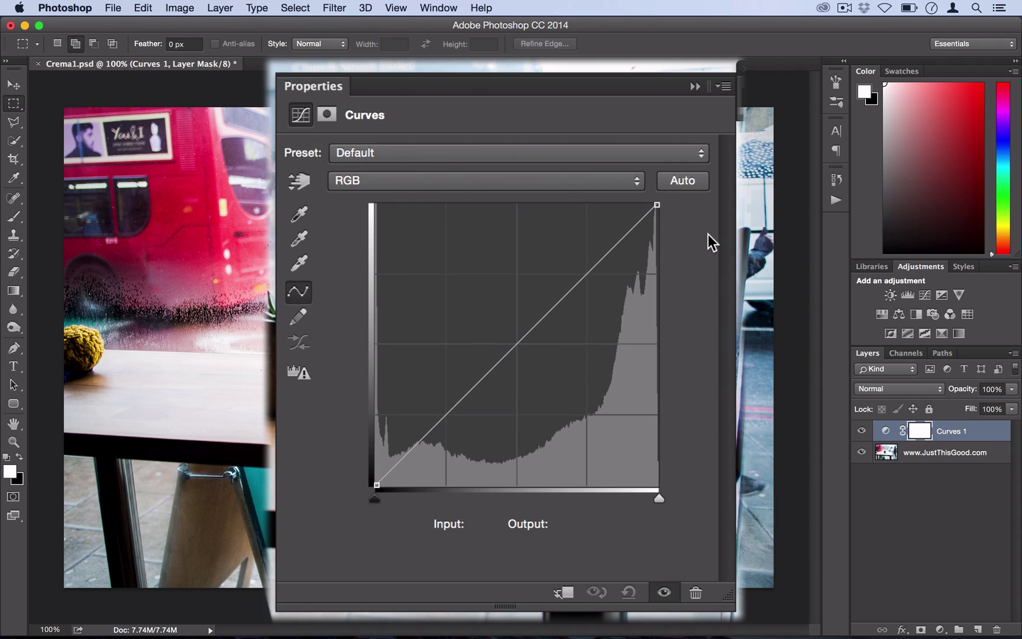
- On the RGB curve, lift the black point output to 19 and set a midtone point output to 87
click(462, 181)
click(463, 182)
click(375, 481)
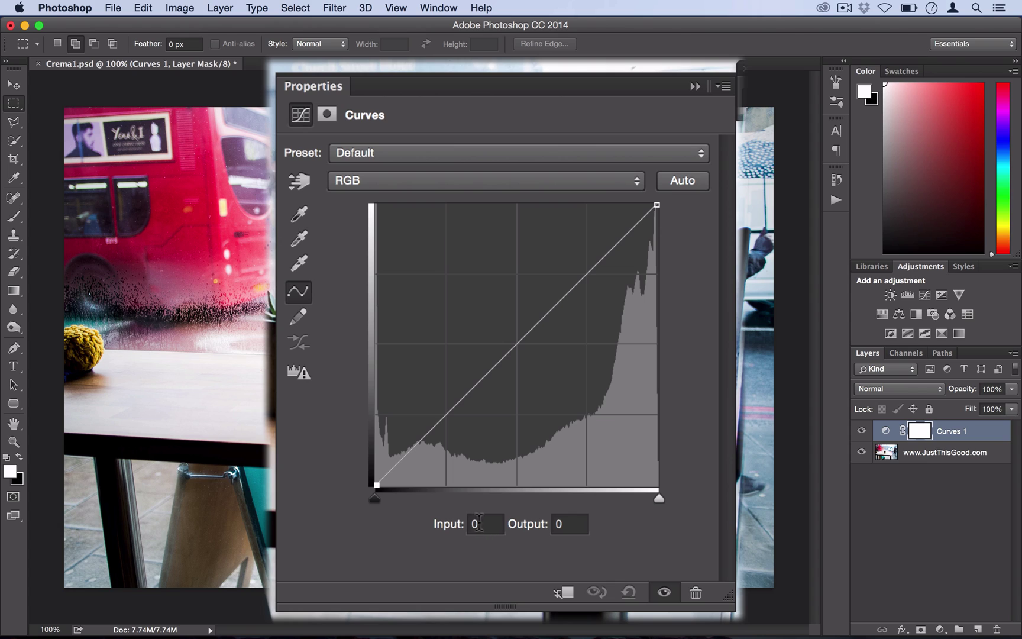
click(567, 522)
text(19)
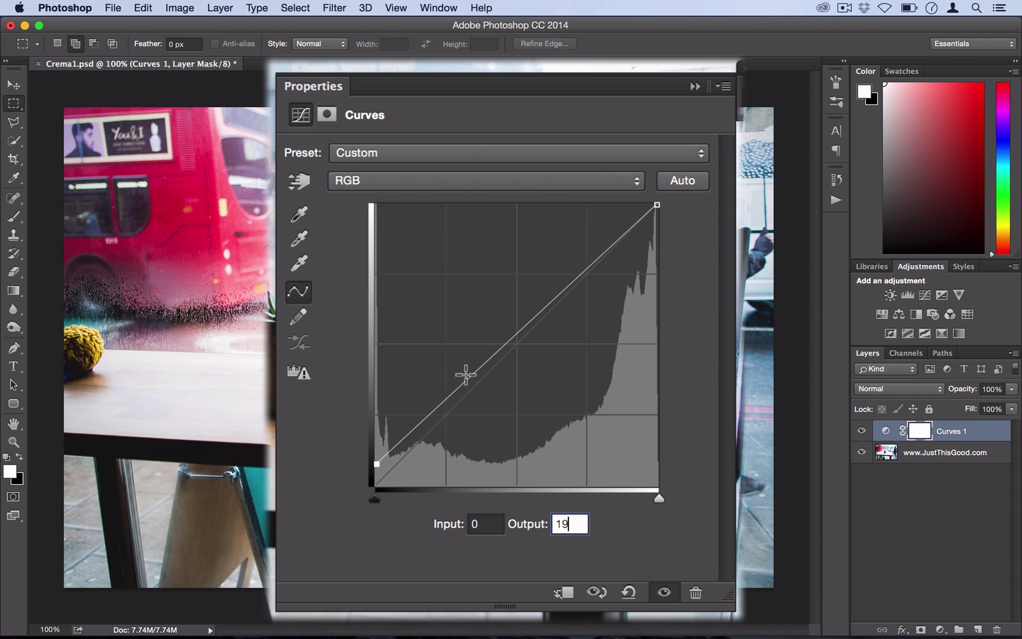
drag(465, 373, 473, 372)
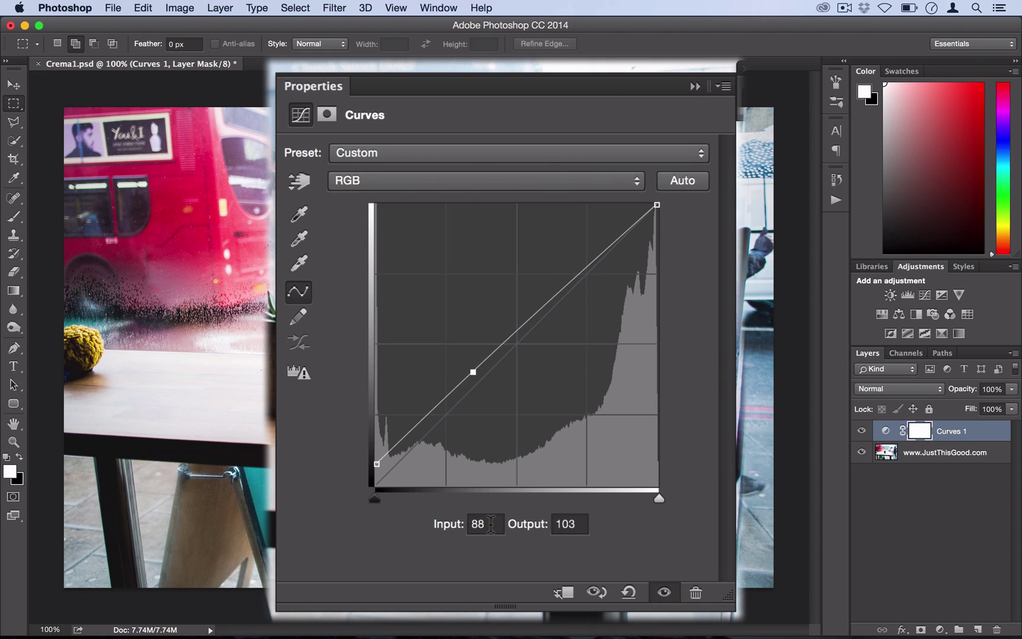
click(582, 522)
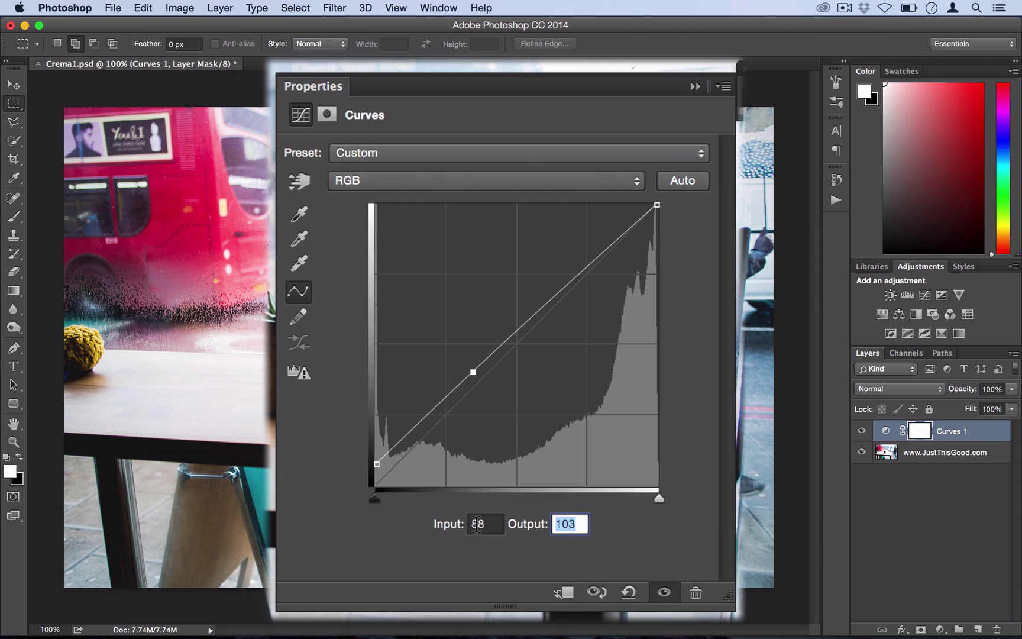
text(87)
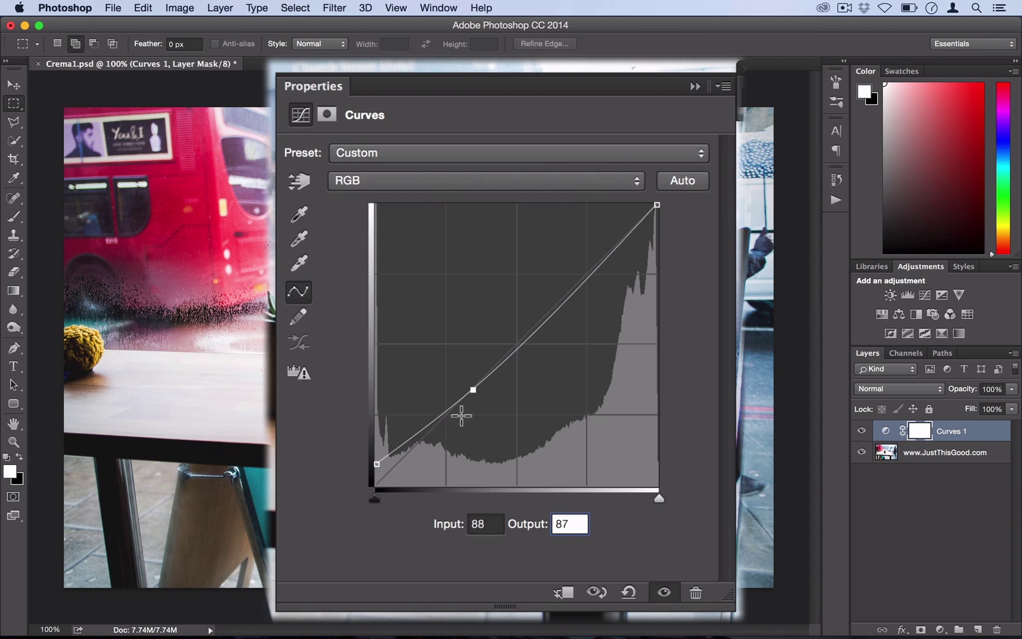
- Add an upper curve point at input 179, output 152, and lower the white point output to 225
click(572, 290)
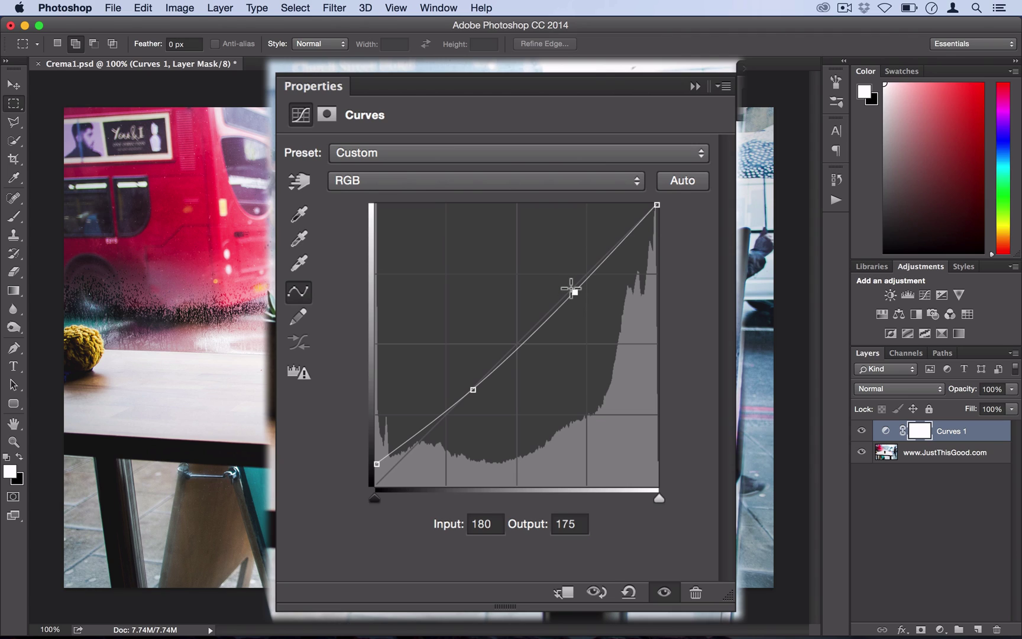
click(486, 524)
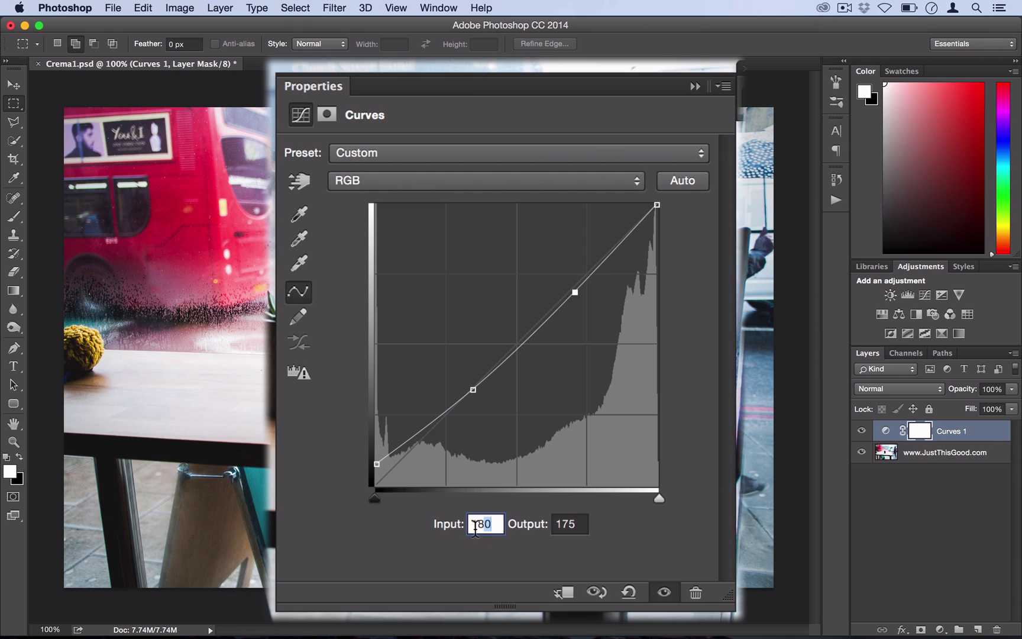
text(179)
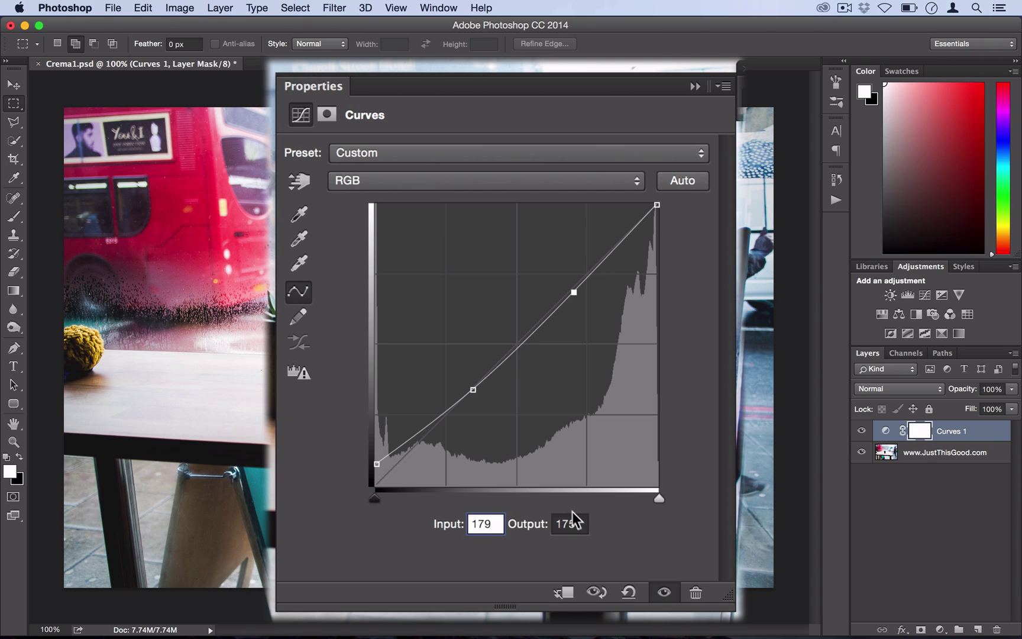
click(578, 522)
text(152)
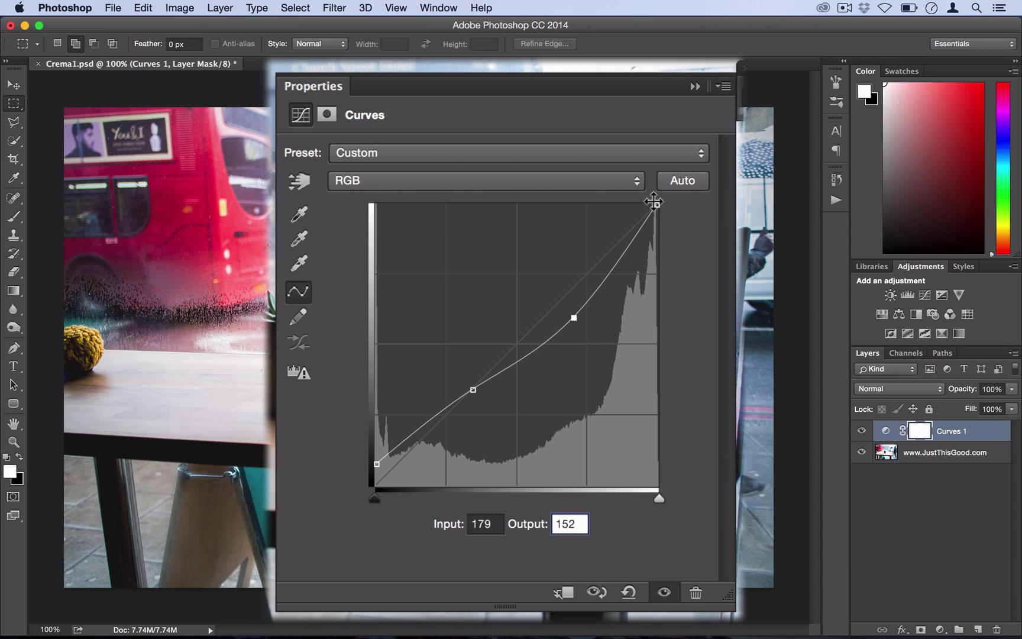
click(654, 203)
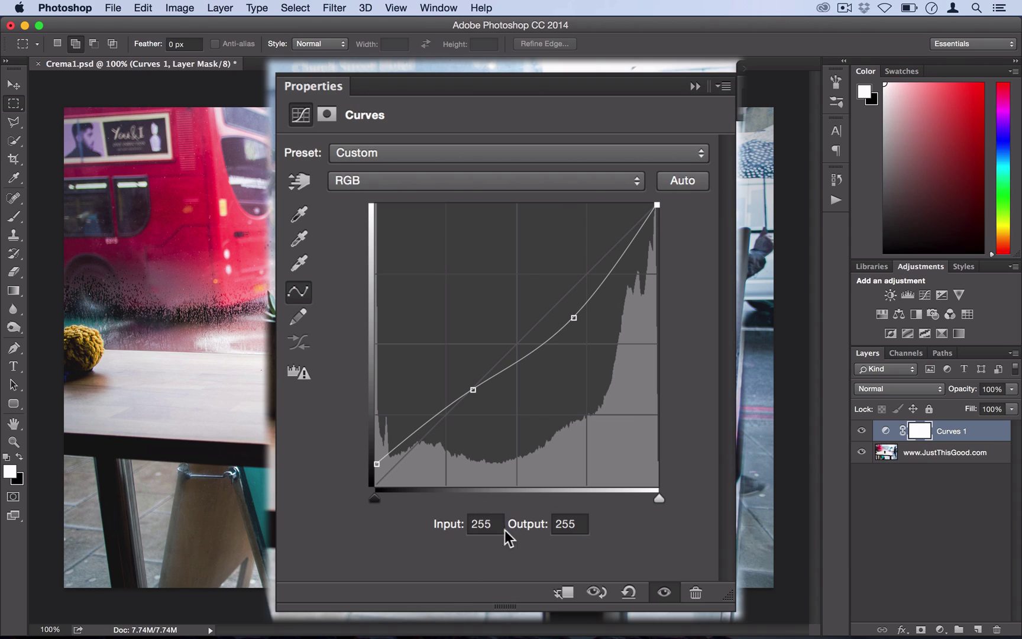
click(572, 528)
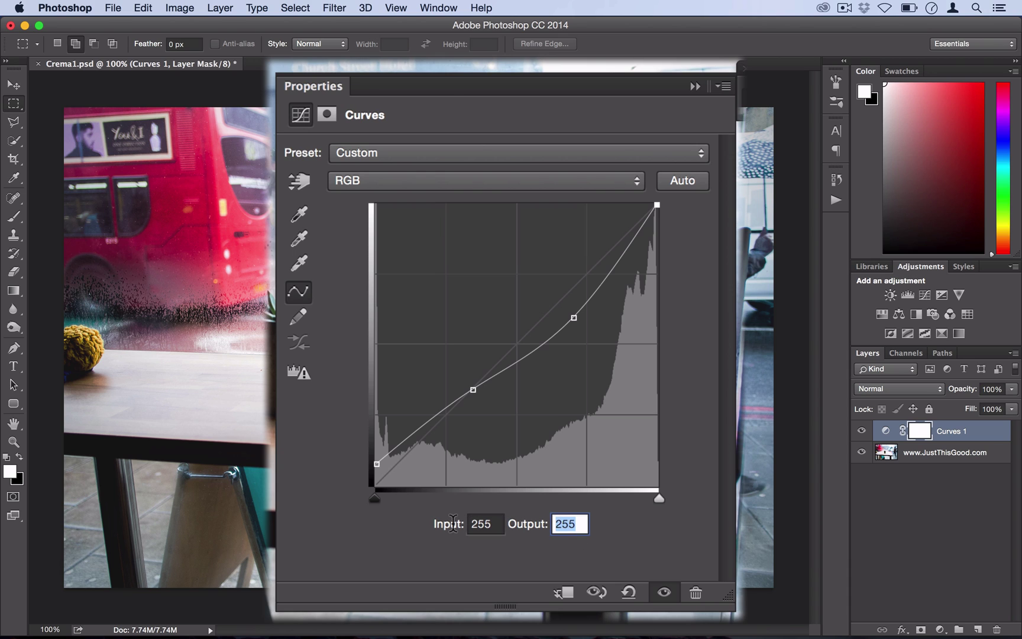
text(225)
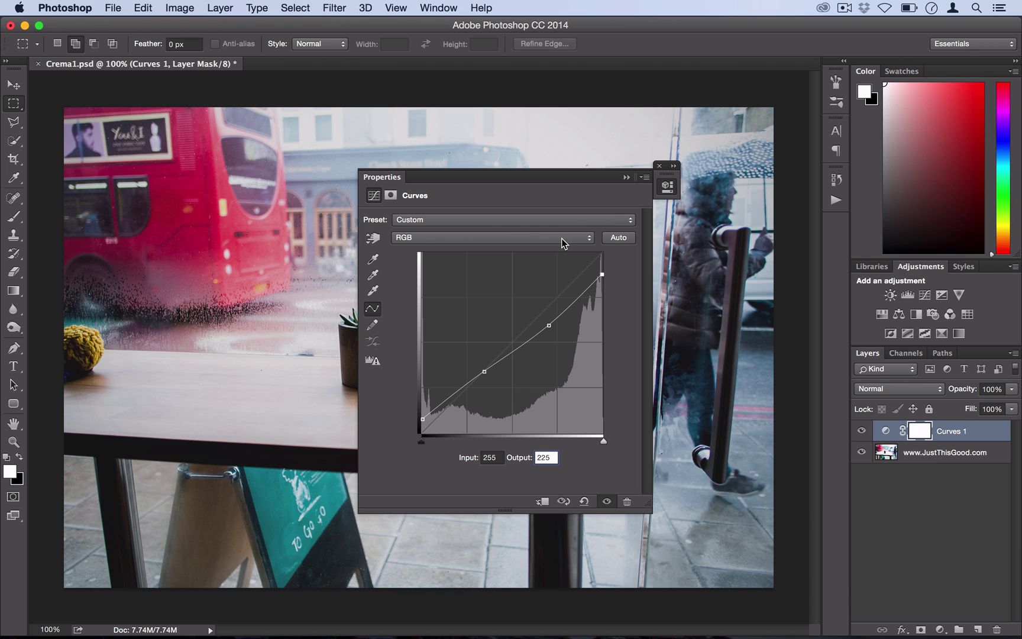
- On the Red channel curve, add a midtone point at input 121, output 134
click(561, 239)
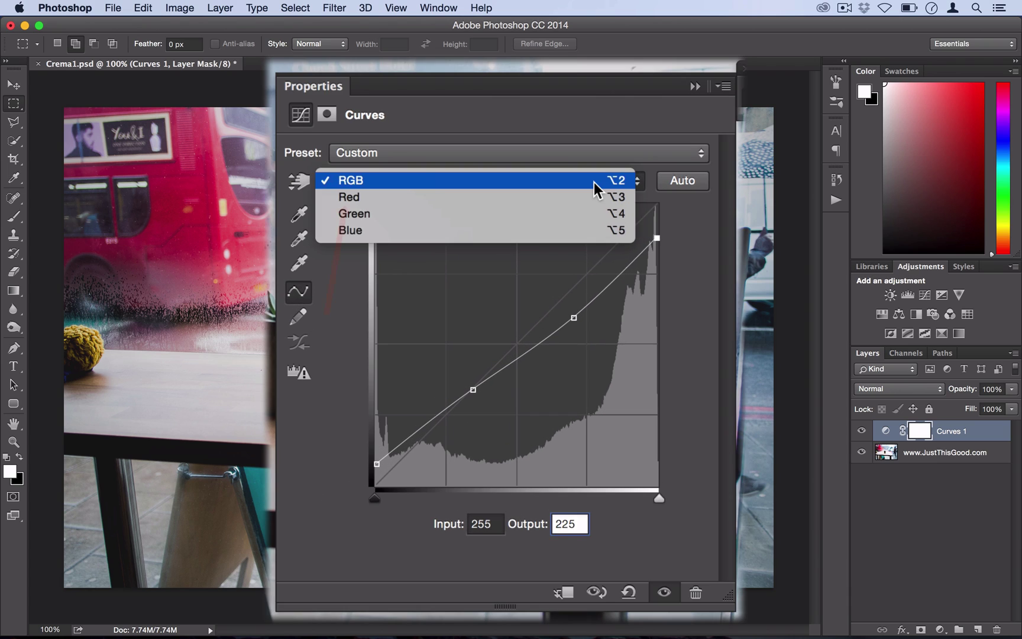
click(549, 196)
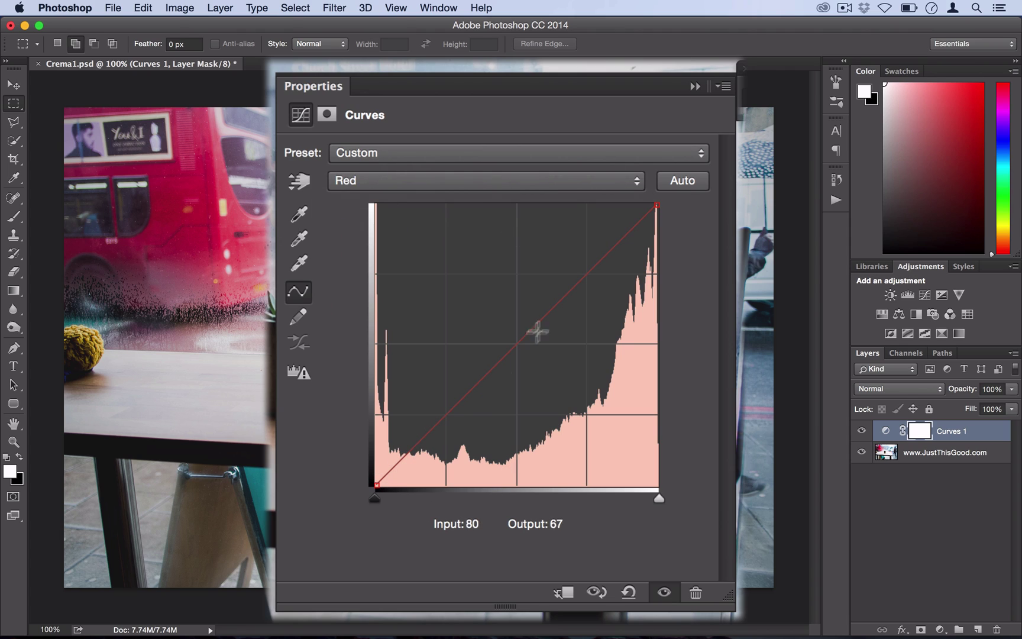
drag(514, 338, 508, 337)
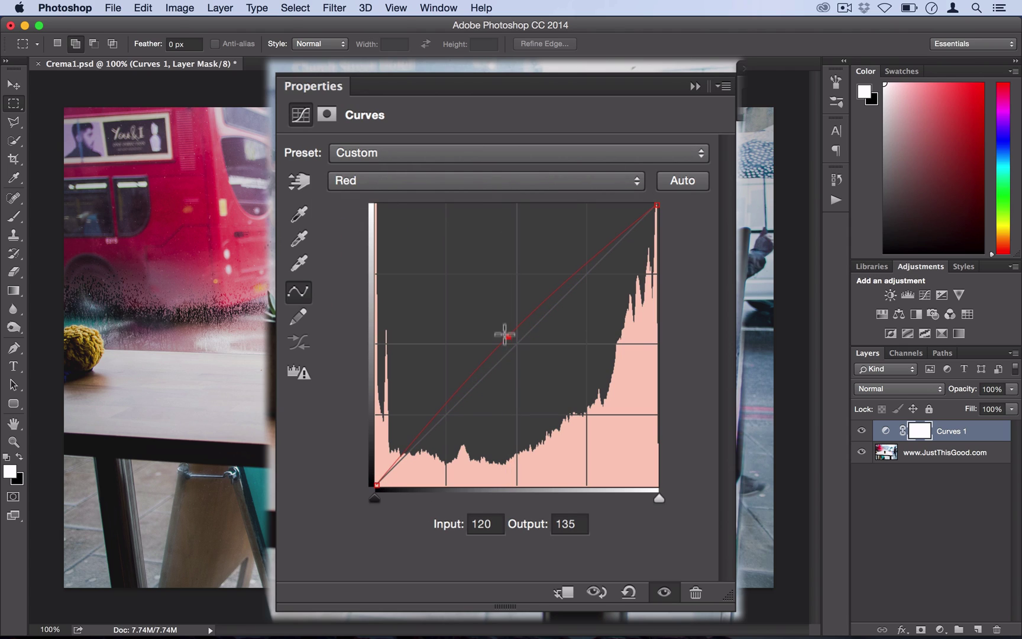
click(486, 523)
key(BackSpace)
text(121)
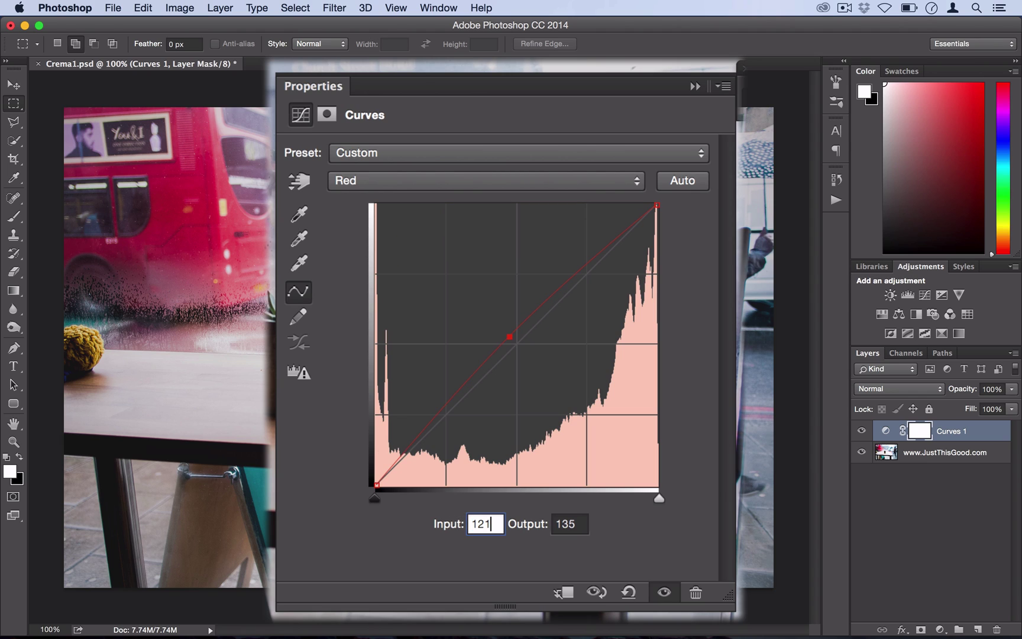
click(573, 525)
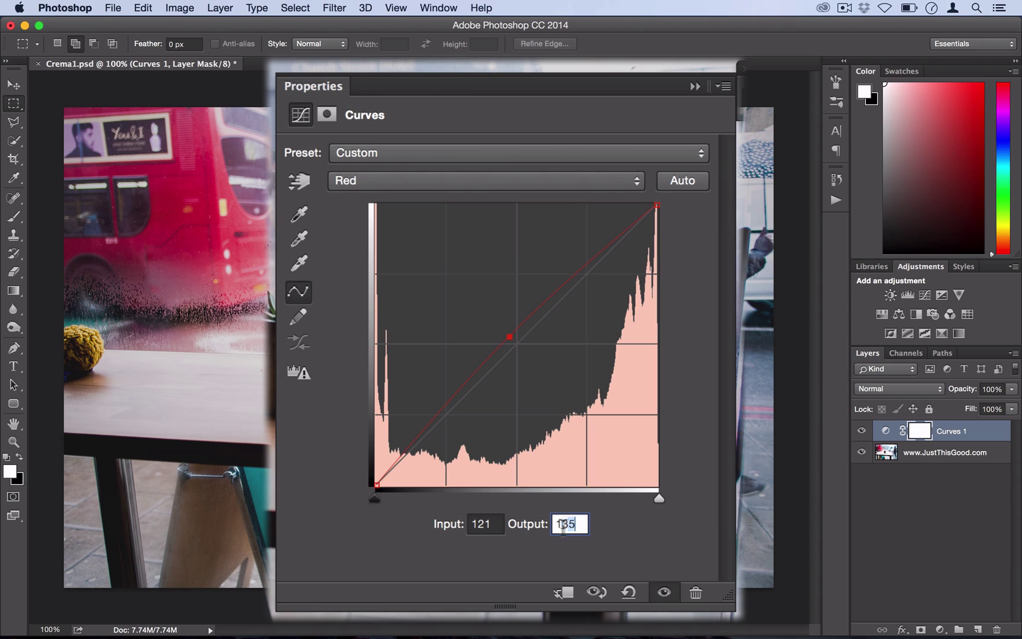
text(134)
click(439, 180)
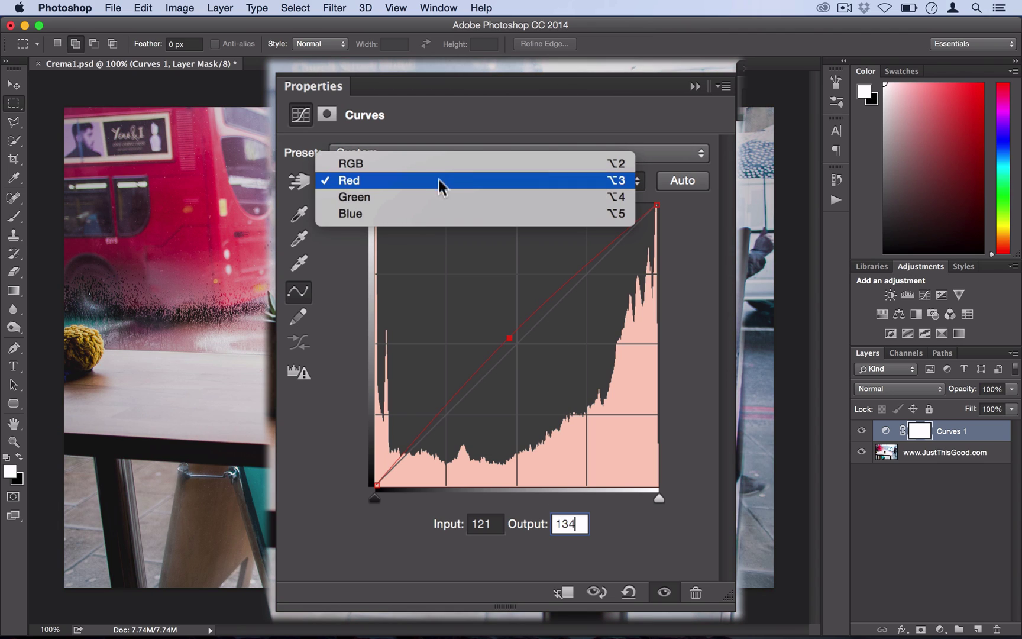
- On the Blue curve, lift the black point to output 32 and lower the white point to 220
click(381, 214)
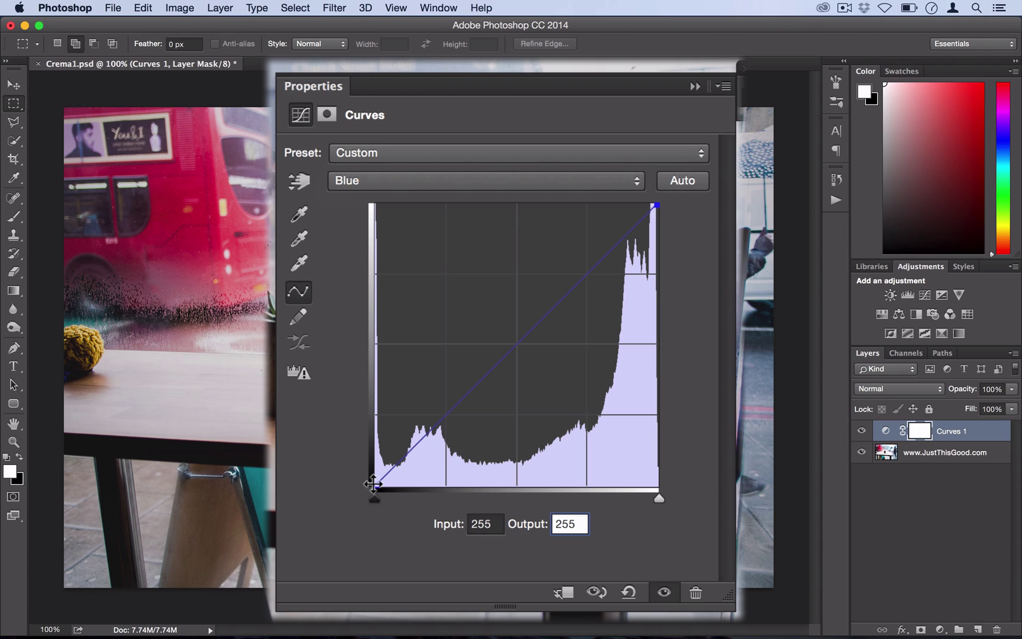
drag(373, 484, 361, 449)
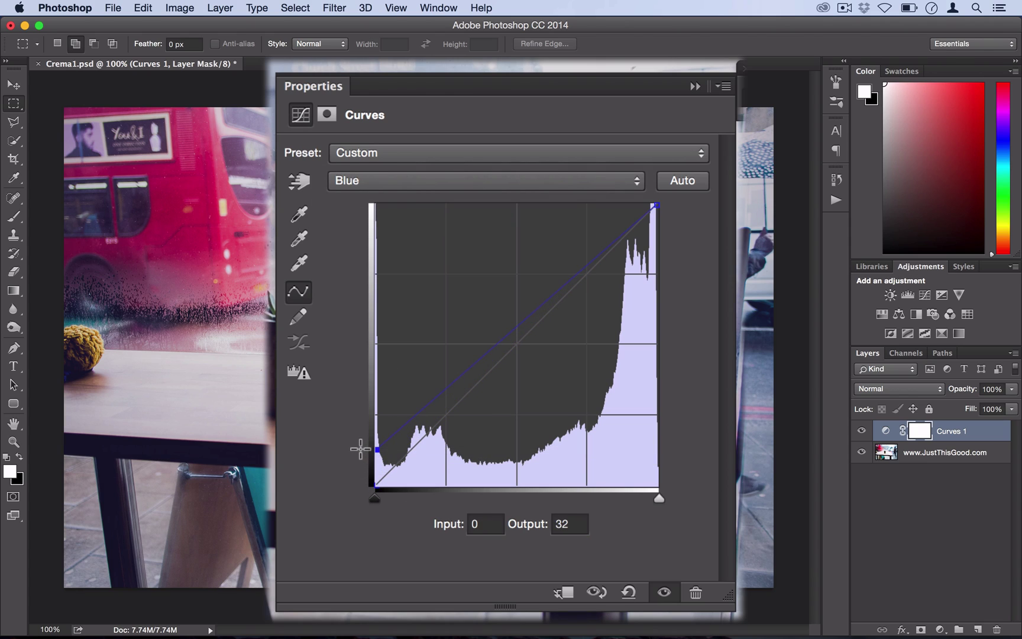
click(555, 520)
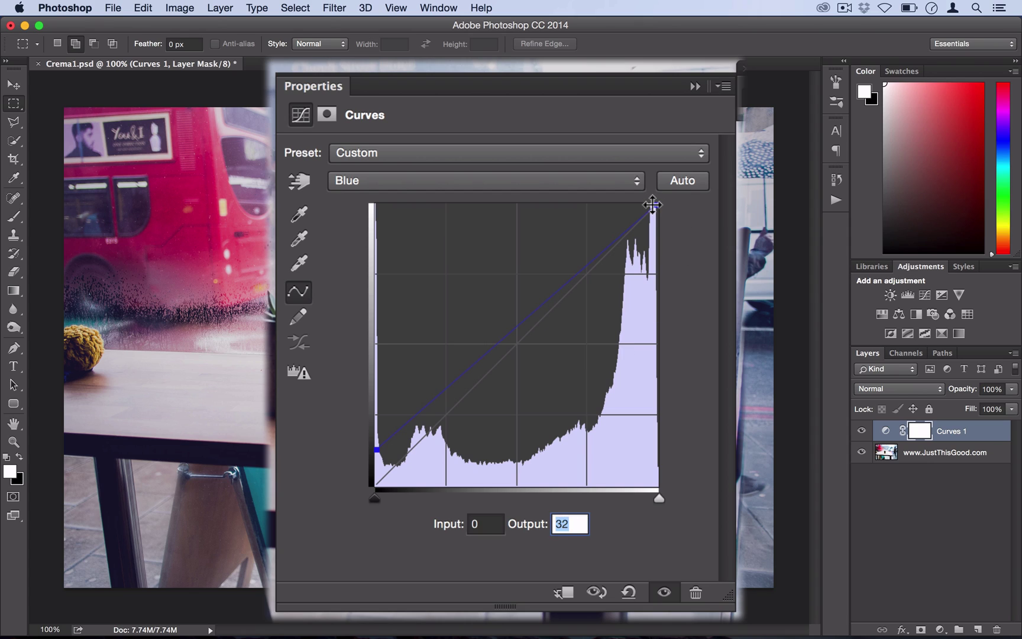
drag(651, 204, 662, 241)
click(557, 524)
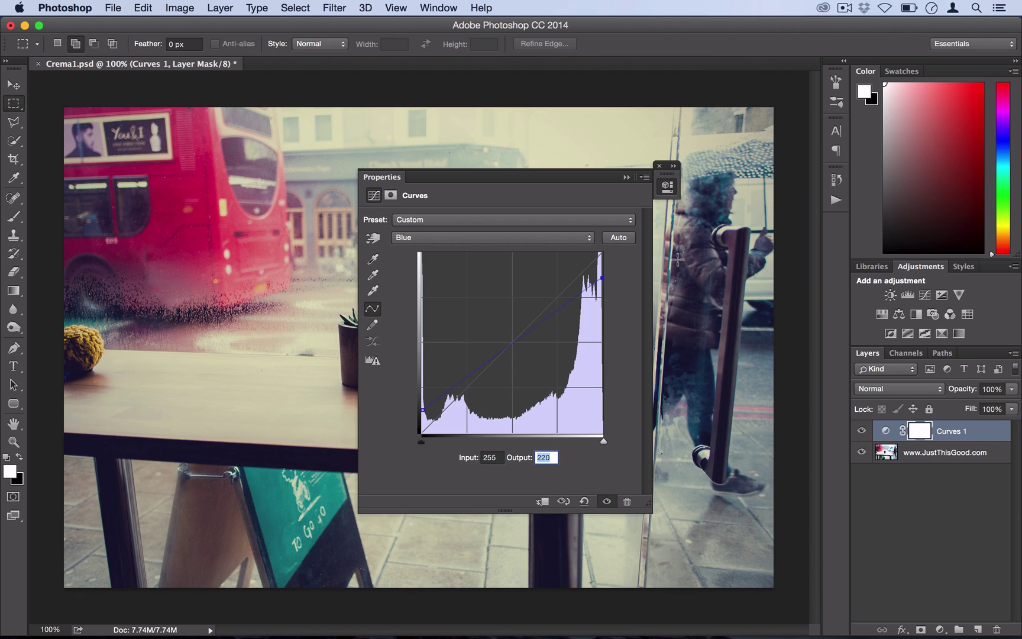
click(659, 166)
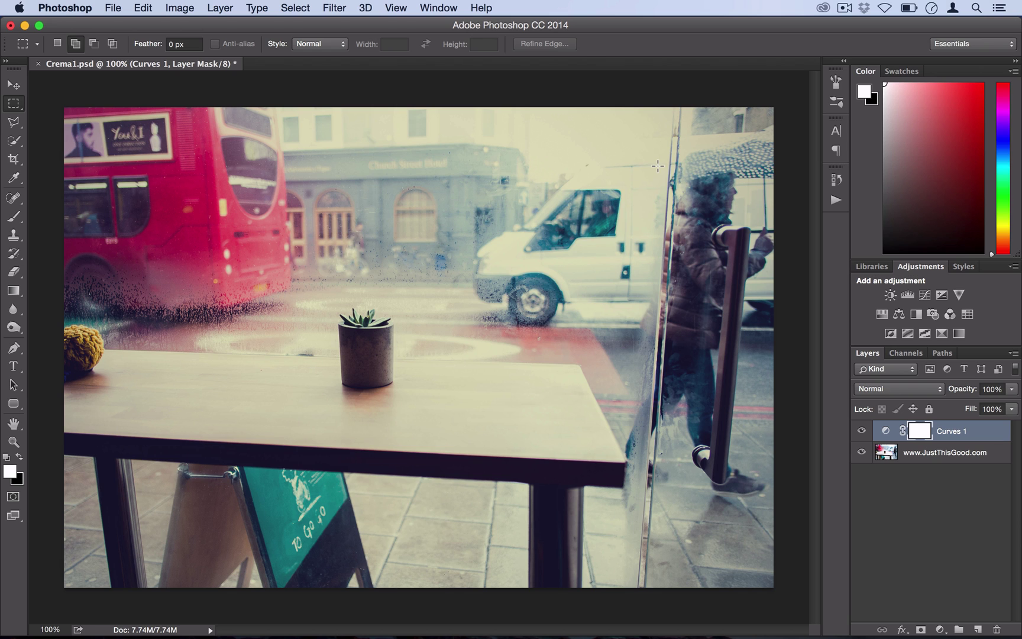
- Add a new Hue/Saturation adjustment layer named Hue/Saturation 1
click(219, 7)
mouse_move(289, 155)
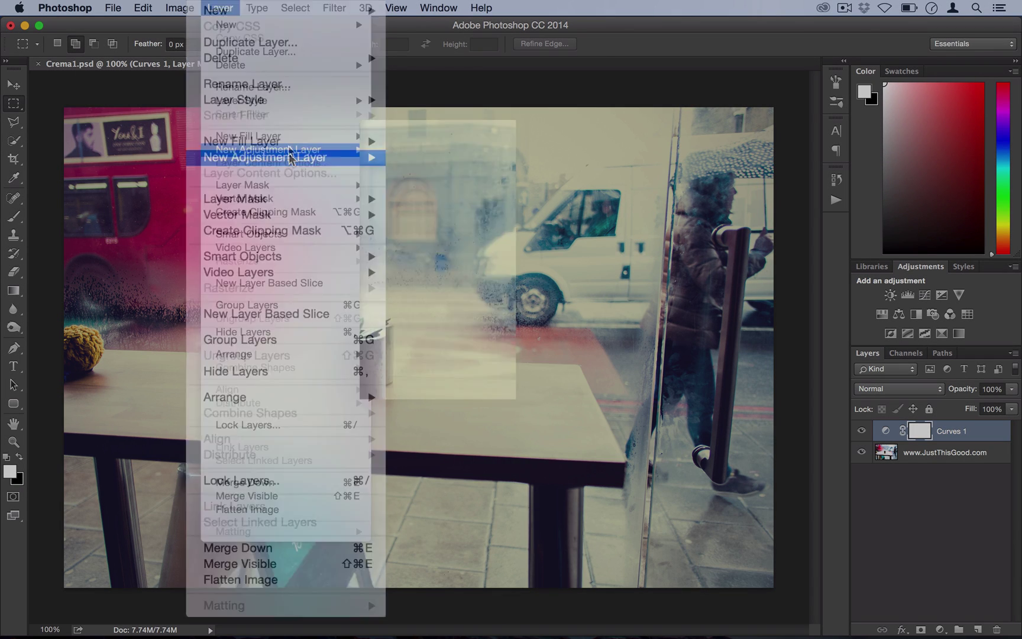
click(425, 223)
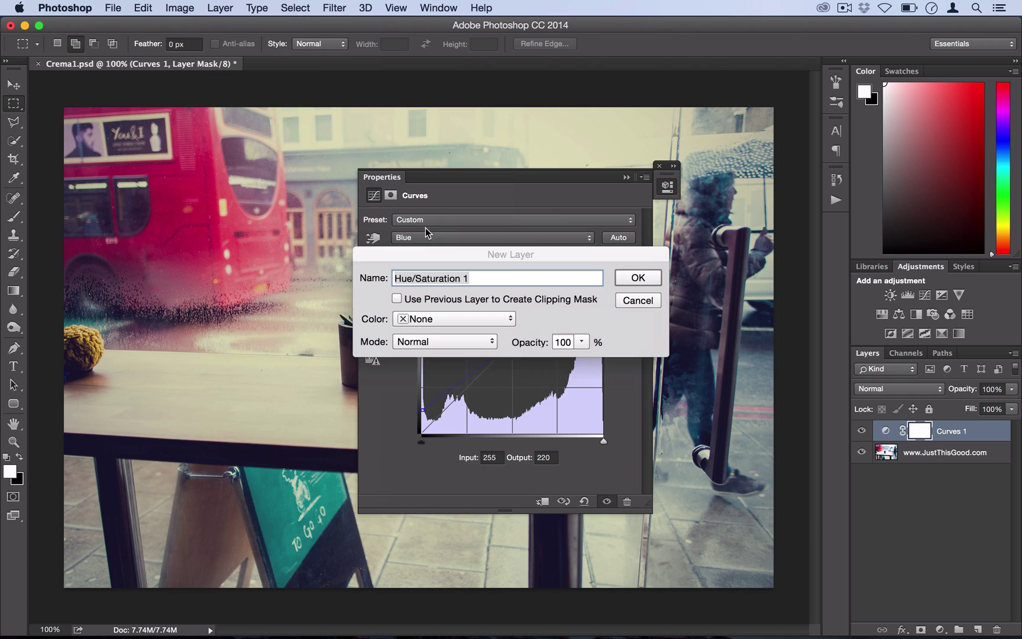
click(643, 280)
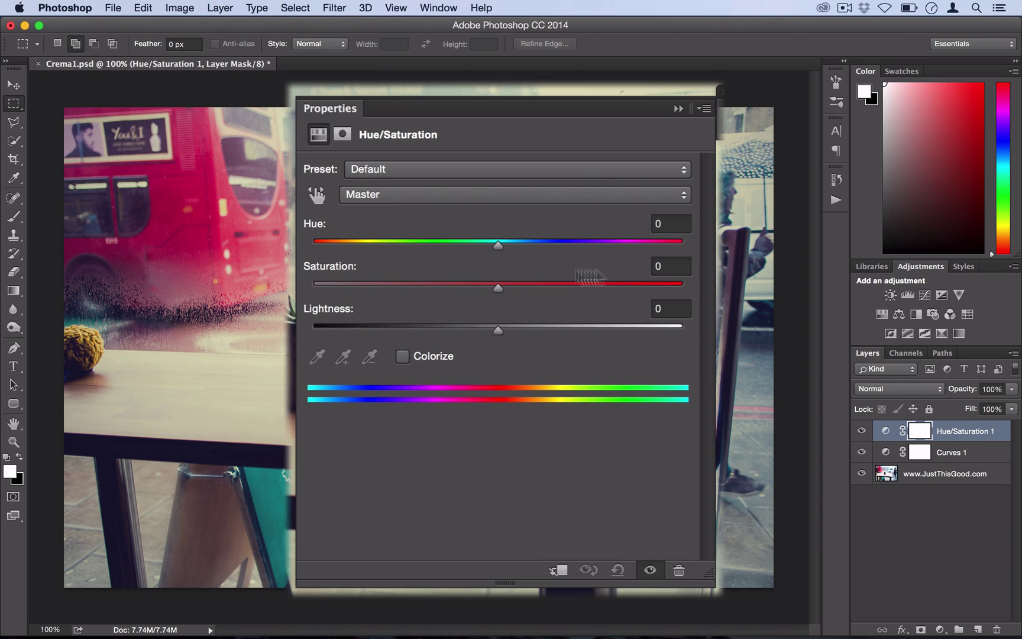
- Set Hue/Saturation to Saturation -39 and Lightness -2
click(674, 266)
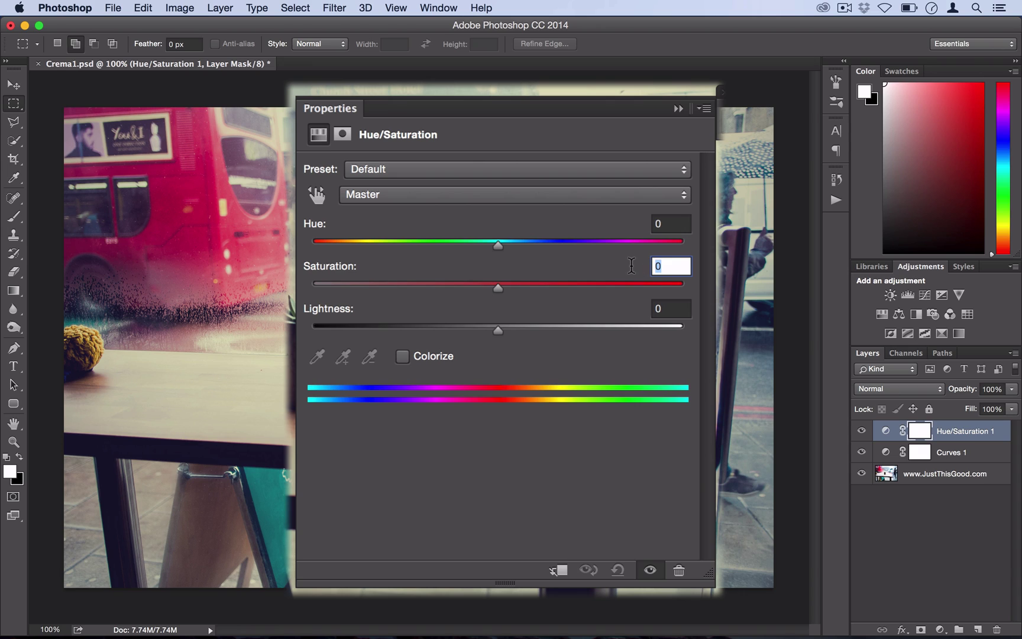
text(-39)
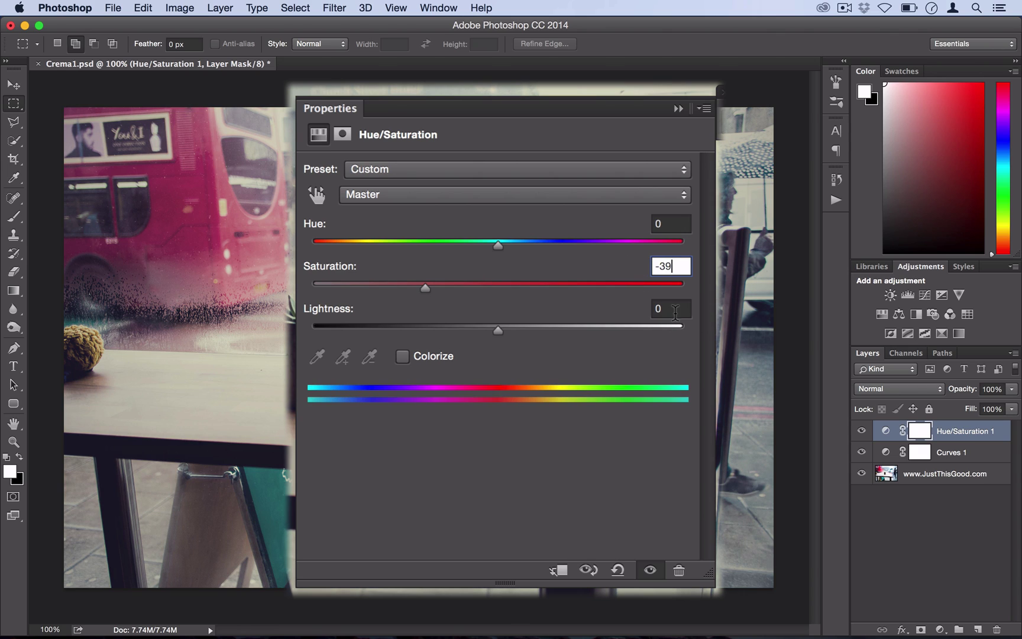
click(675, 309)
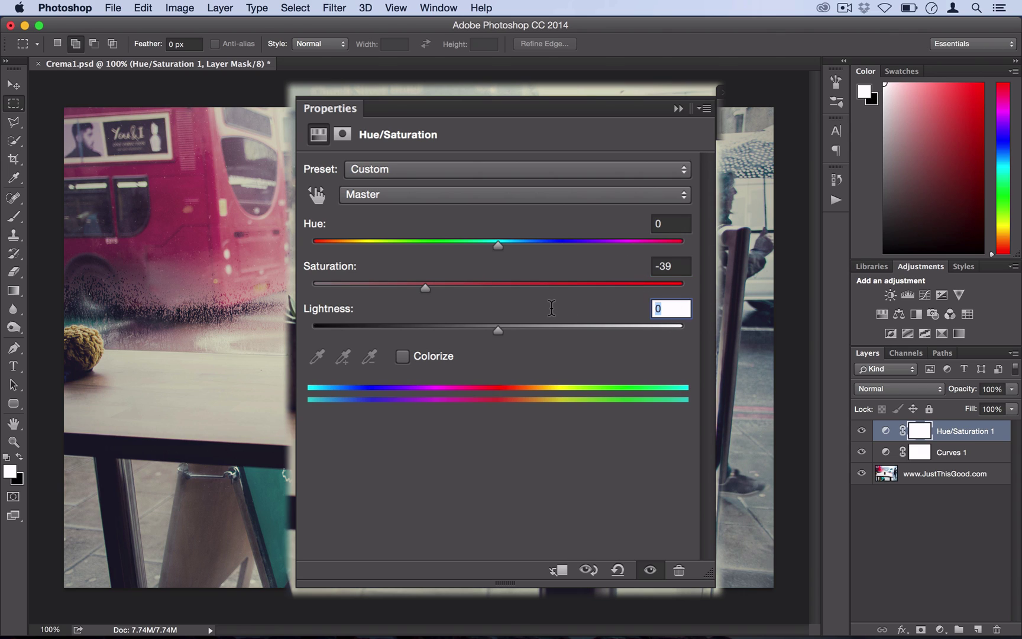
text(--2)
key(BackSpace)
key(BackSpace)
text(2)
click(885, 430)
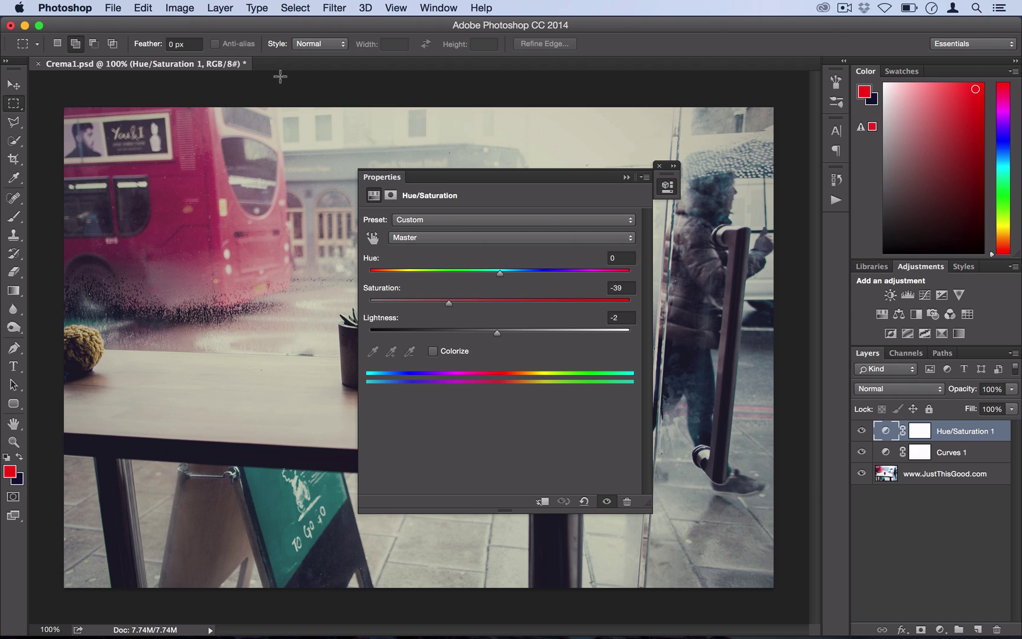
- Add a new Brightness/Contrast adjustment layer named Brightness/Contrast 1
click(220, 7)
mouse_move(284, 149)
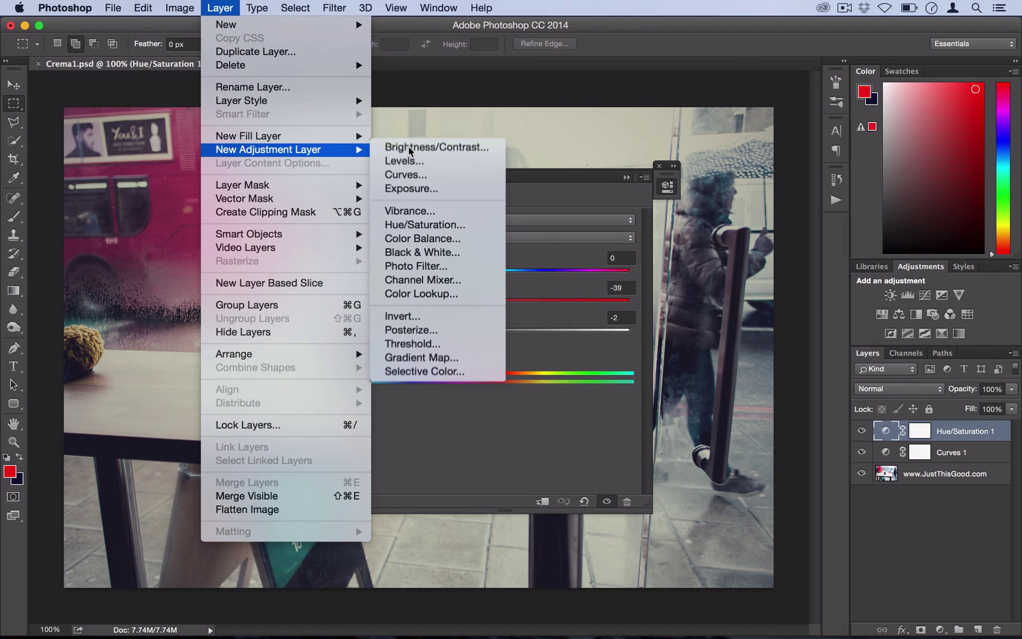
click(408, 147)
click(651, 276)
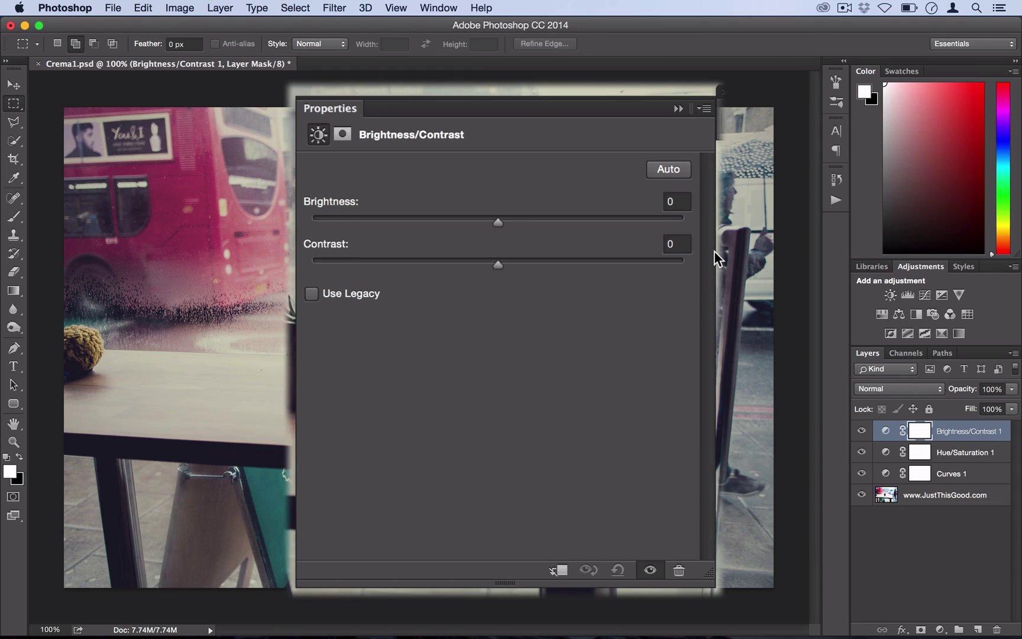
- Set Brightness to 22 and Contrast to 100, then close the Properties panel
click(677, 202)
text(22)
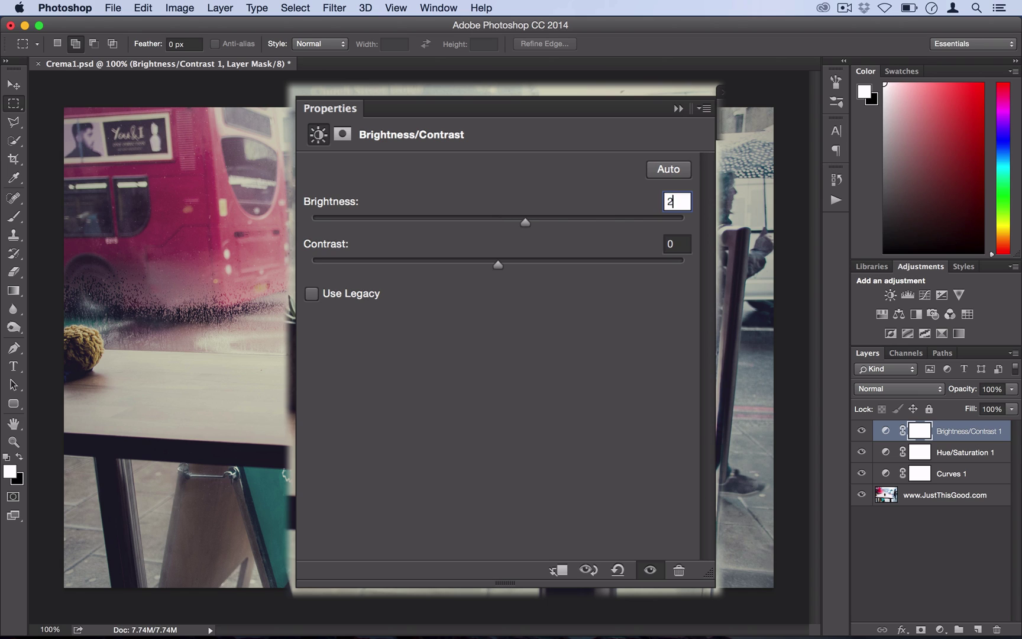
click(683, 245)
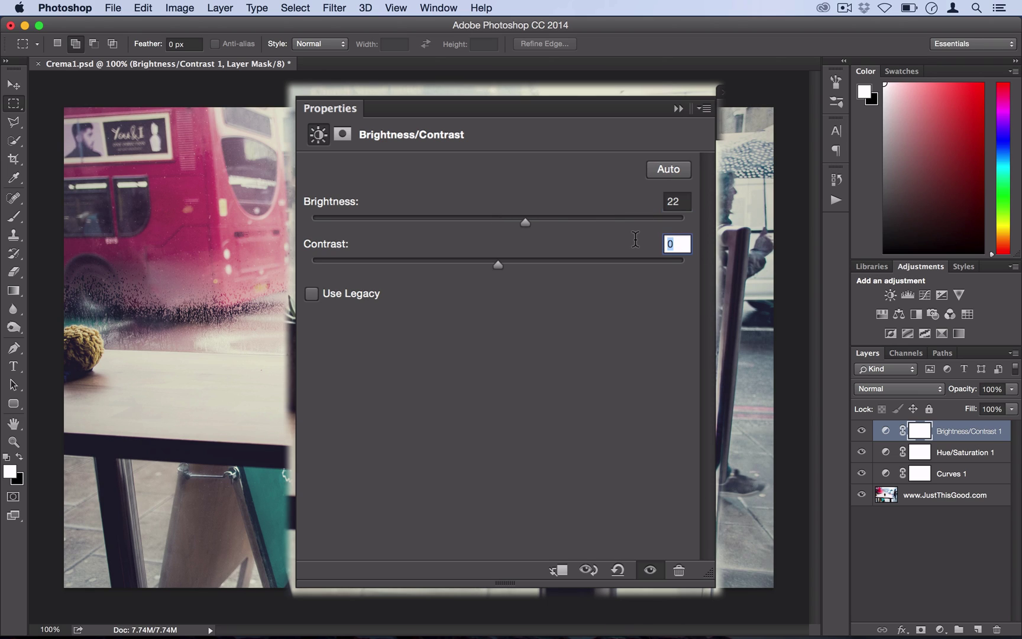
text(100)
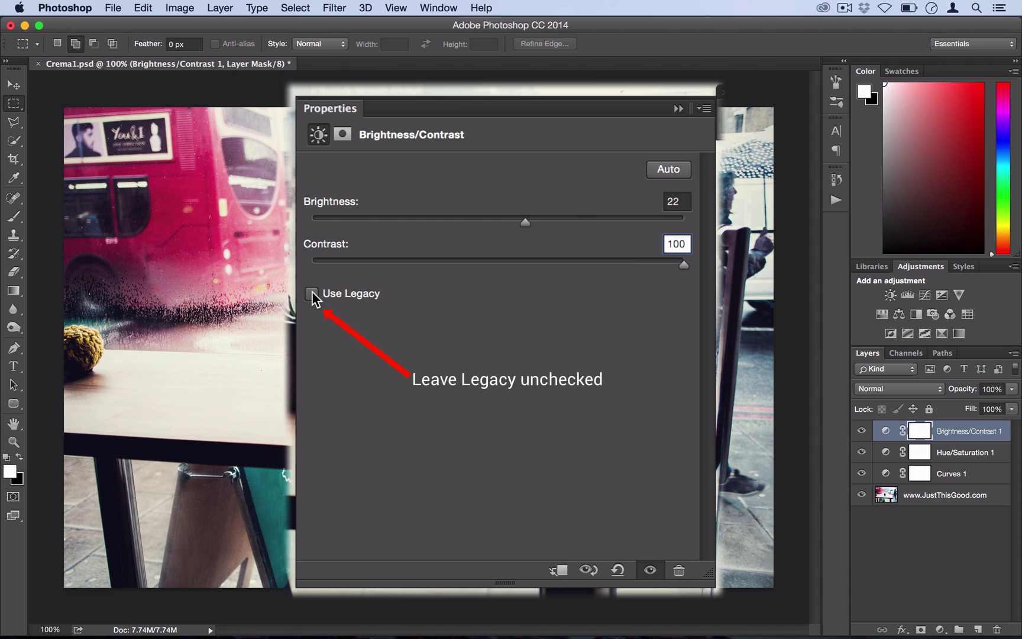
click(658, 167)
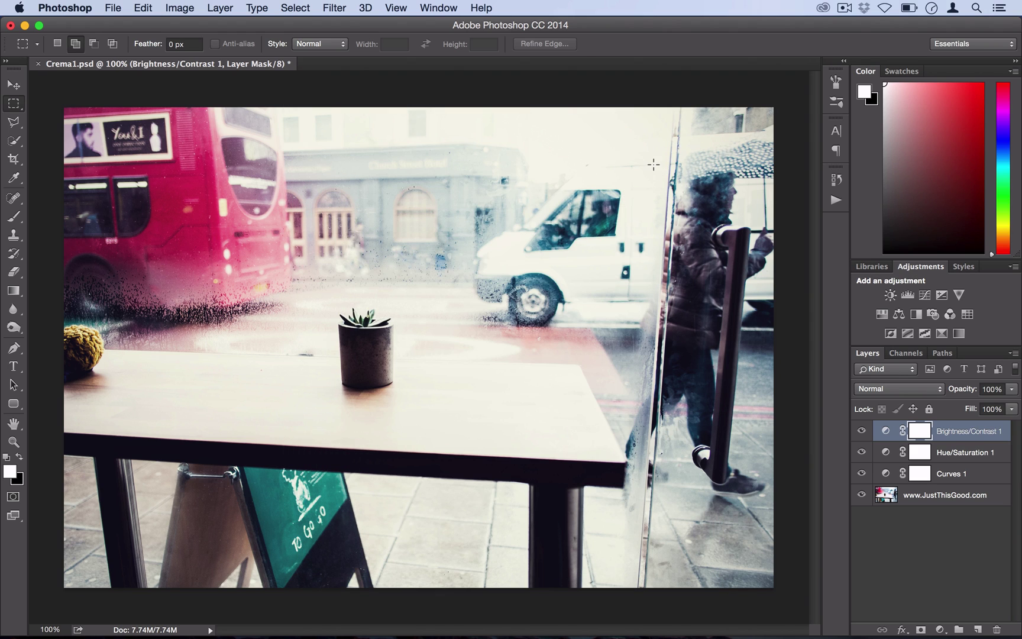